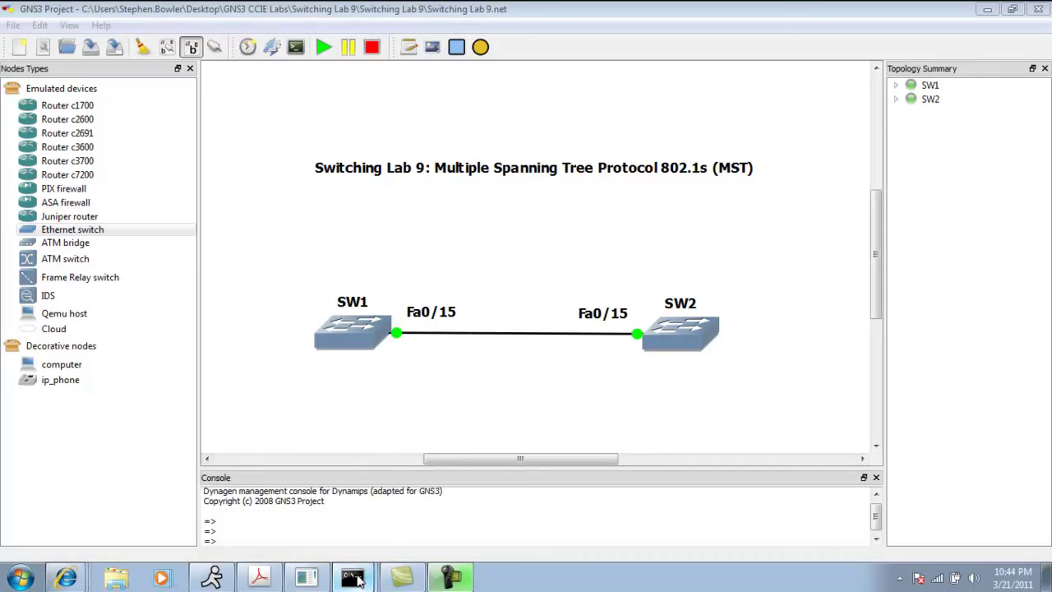
Step: Switch to SW1's Telnet console and reposition its window over the lower part of the topology
mouse_move(360, 578)
click(373, 518)
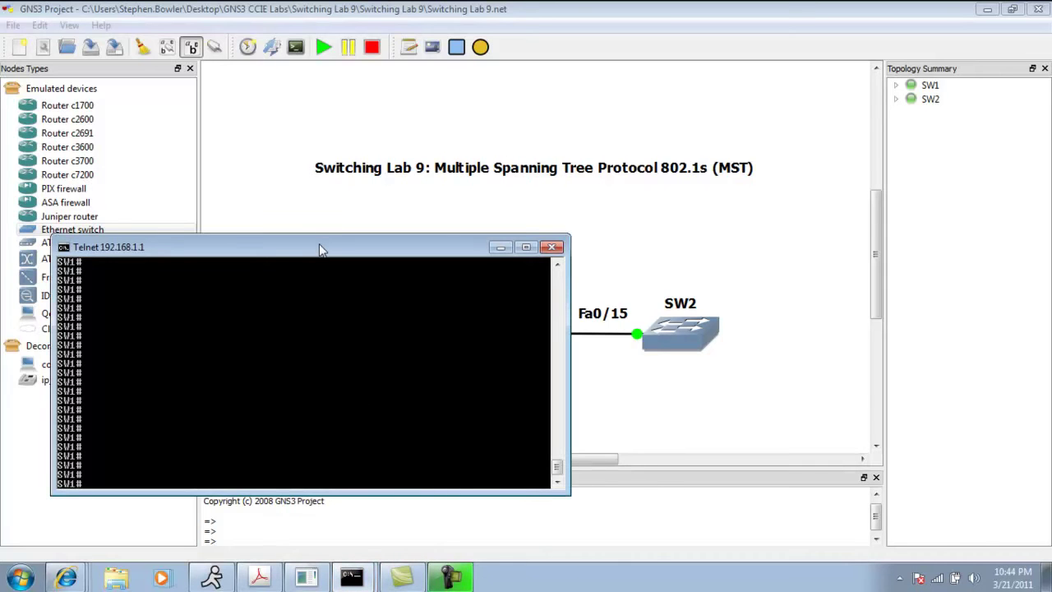
drag(321, 251, 378, 393)
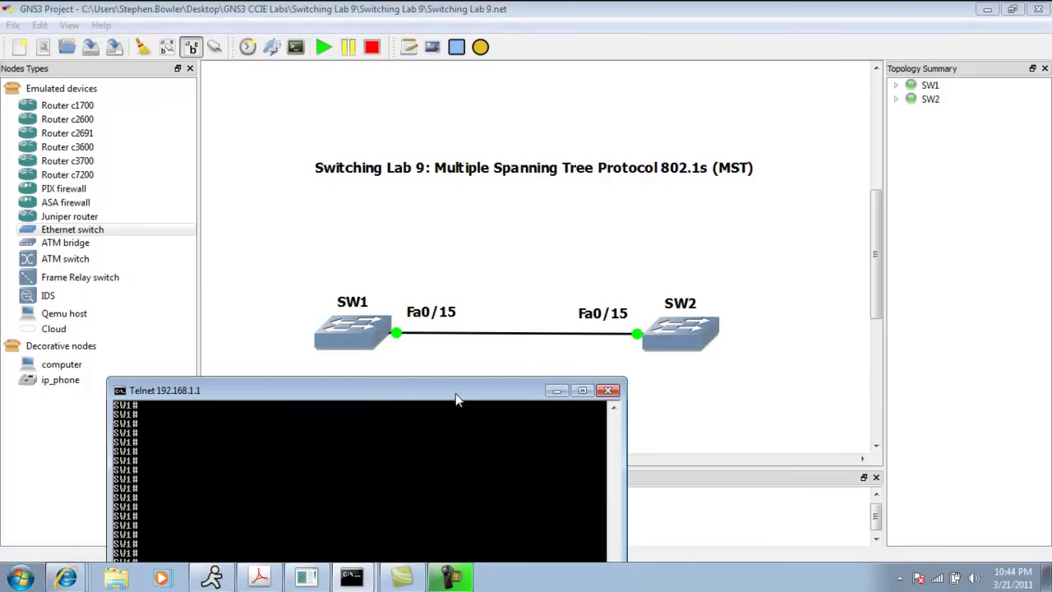
drag(454, 396, 454, 264)
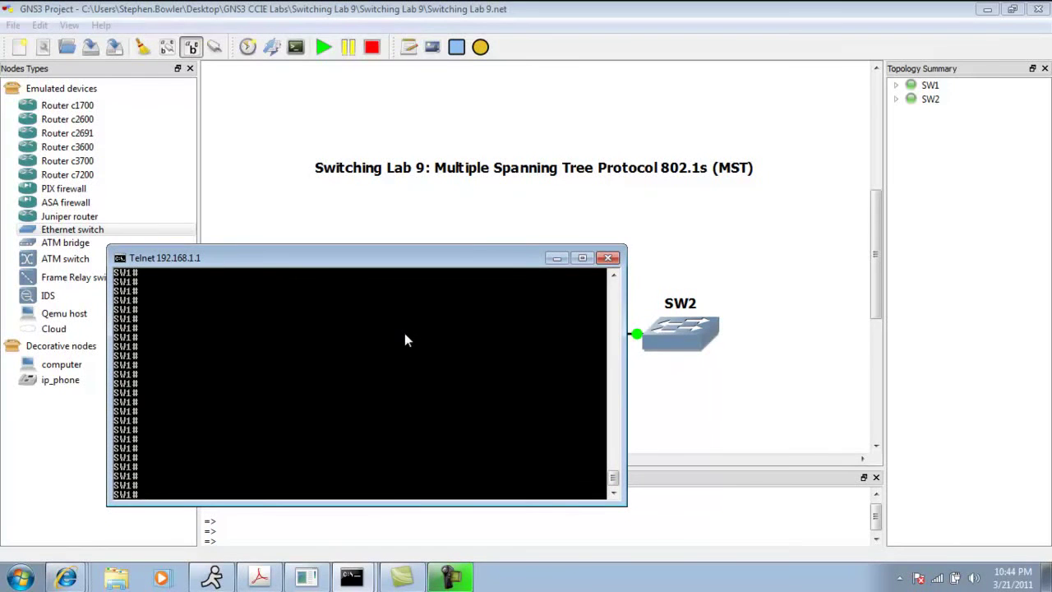
Step: Display the spanning-tree summary on SW1 with show spanning-tree summary
text(show sp)
key(Tab)
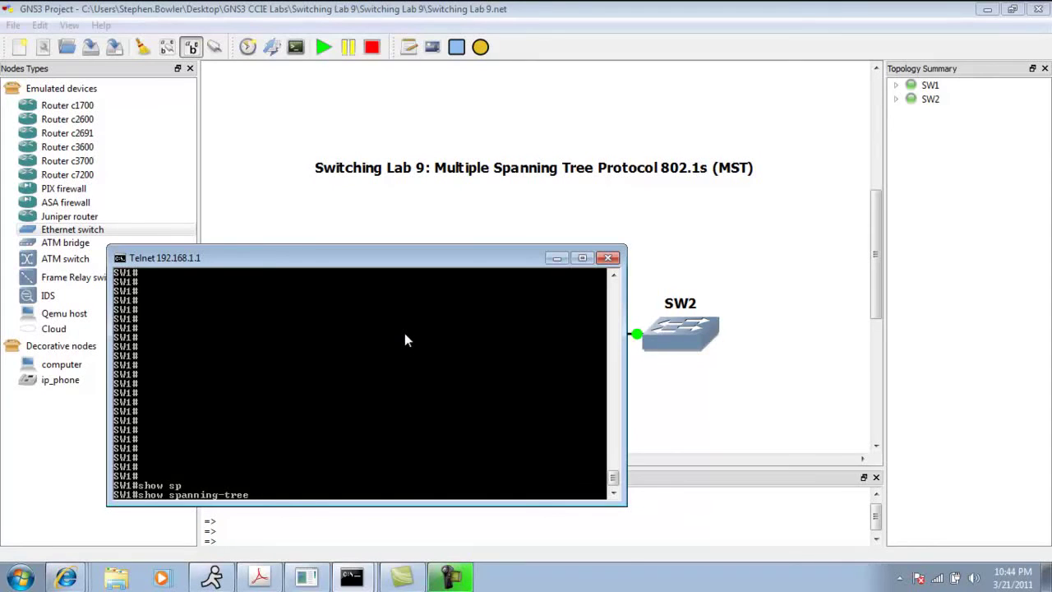
text(sum)
key(Tab)
key(Return)
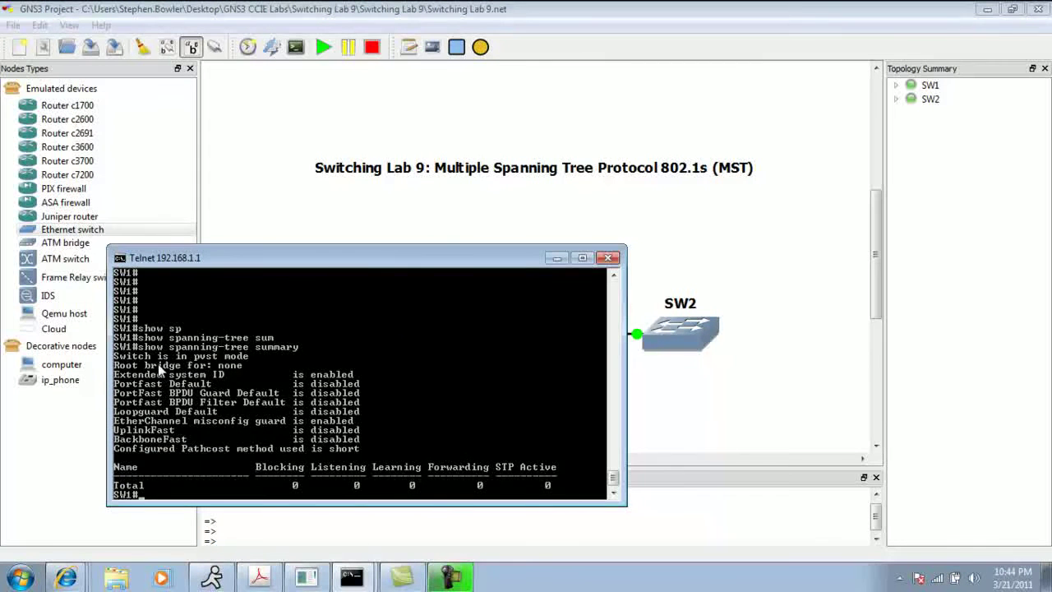
Step: Mark and examine the spanning-tree mode line in SW1's summary output, and minimize the console window
right_click(158, 363)
click(185, 374)
drag(133, 356, 271, 354)
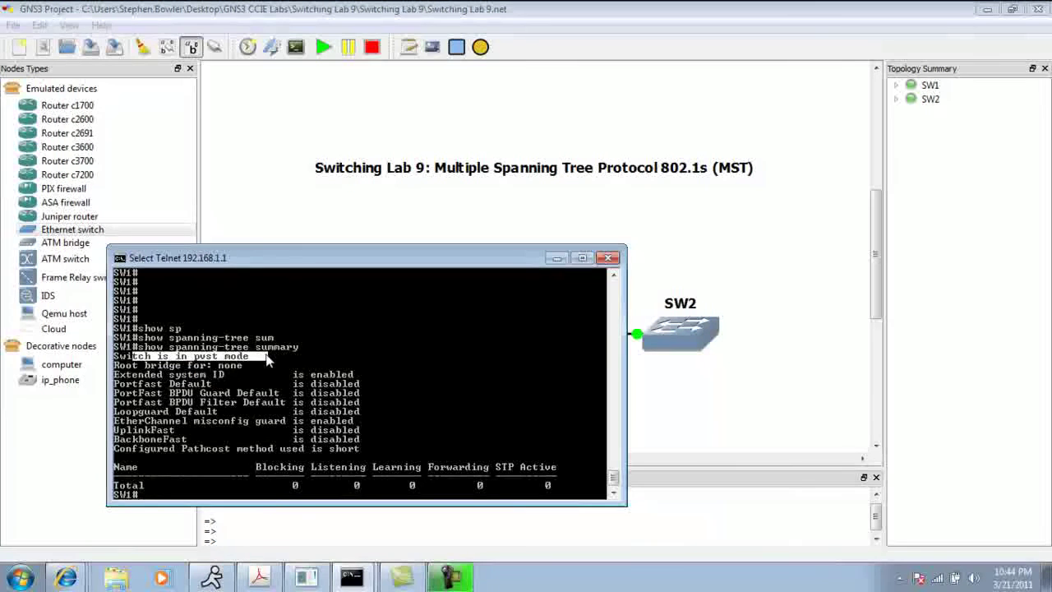
click(320, 340)
drag(146, 346, 241, 338)
click(264, 347)
click(241, 337)
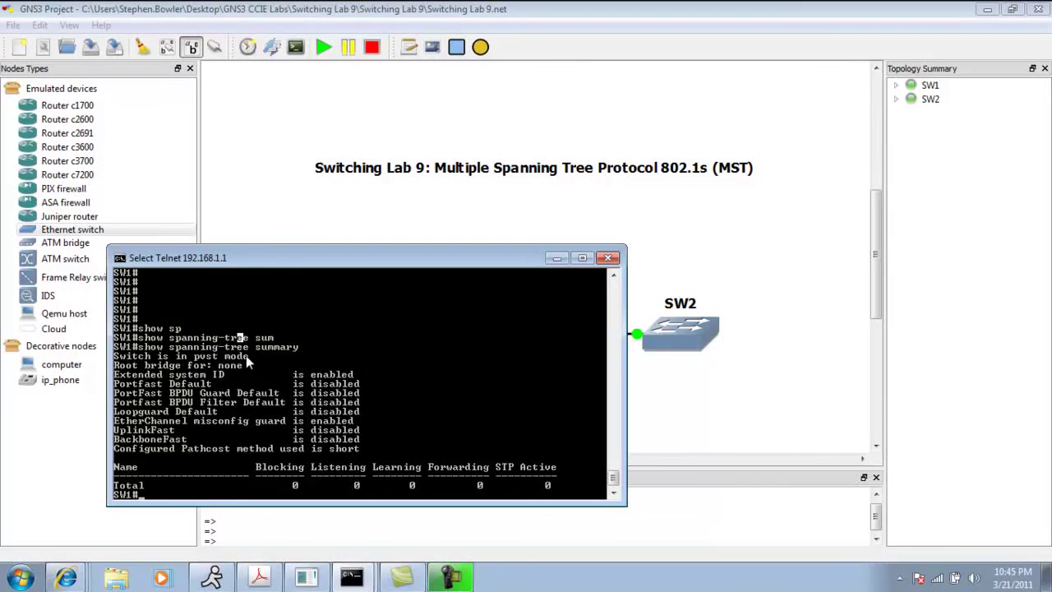
click(191, 356)
click(173, 356)
drag(361, 261, 312, 285)
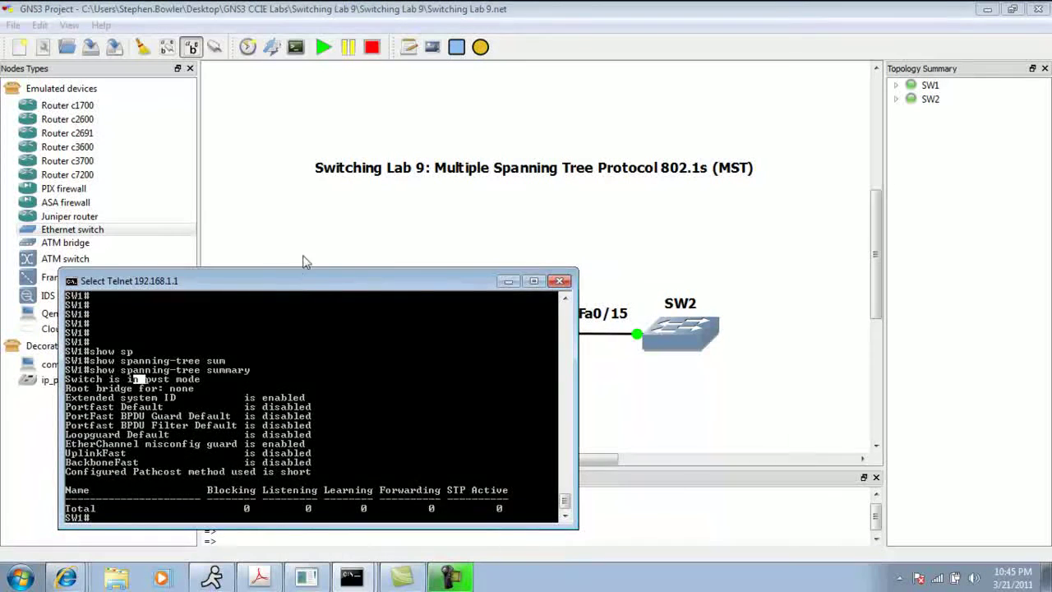
click(508, 281)
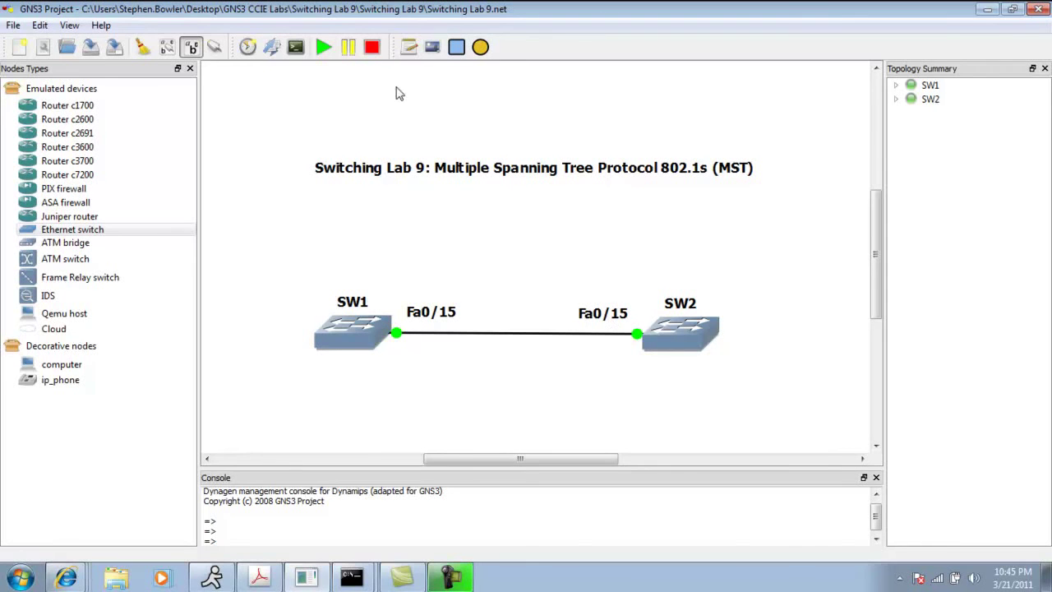
Step: Add the note "802.1q" just below the link between SW1 and SW2
click(409, 47)
click(479, 337)
text(802.)
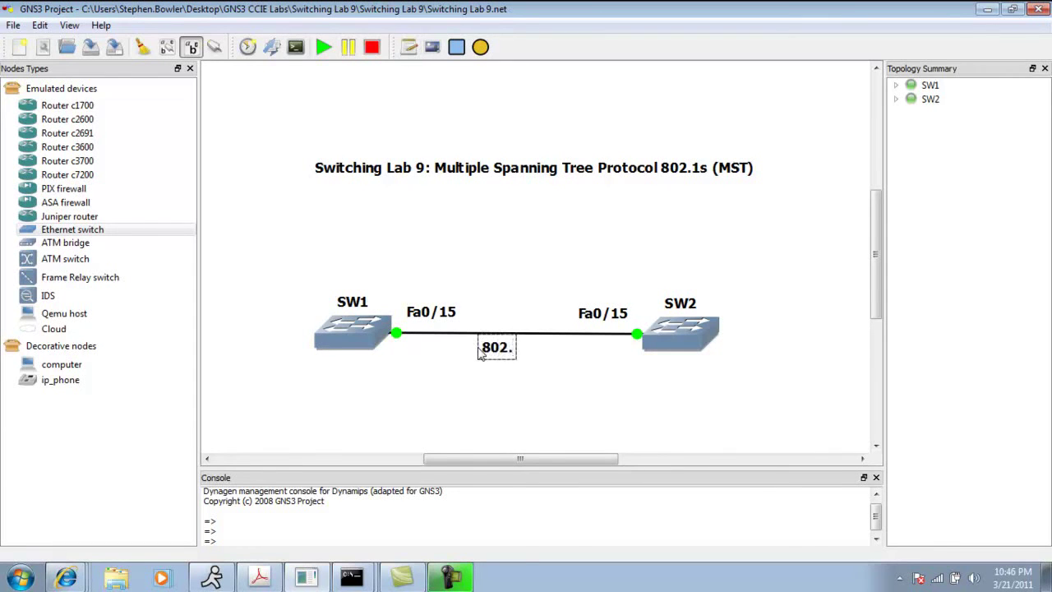
text(1q)
click(500, 250)
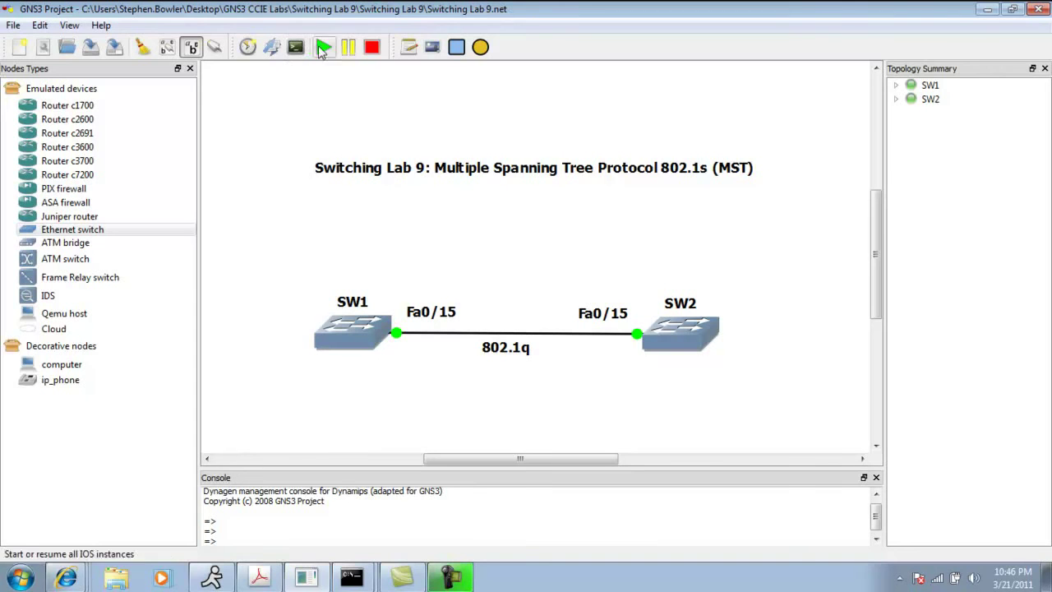
Step: Add the note "Vlans 1,2,3,4,5,6,7,8,9,10" and place it centrally above the link between the two switches
click(408, 47)
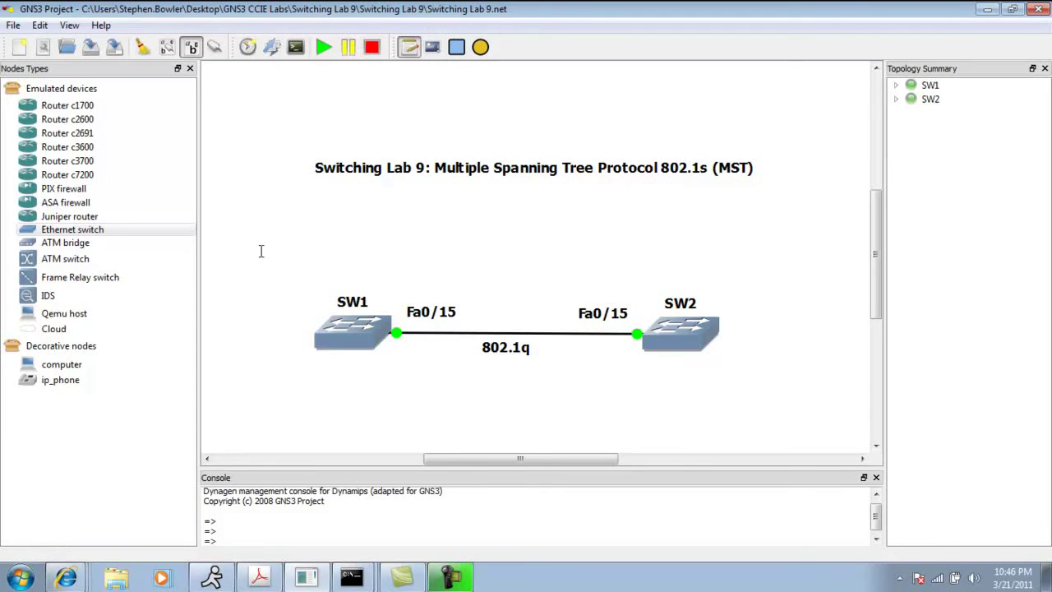
text(Vlan)
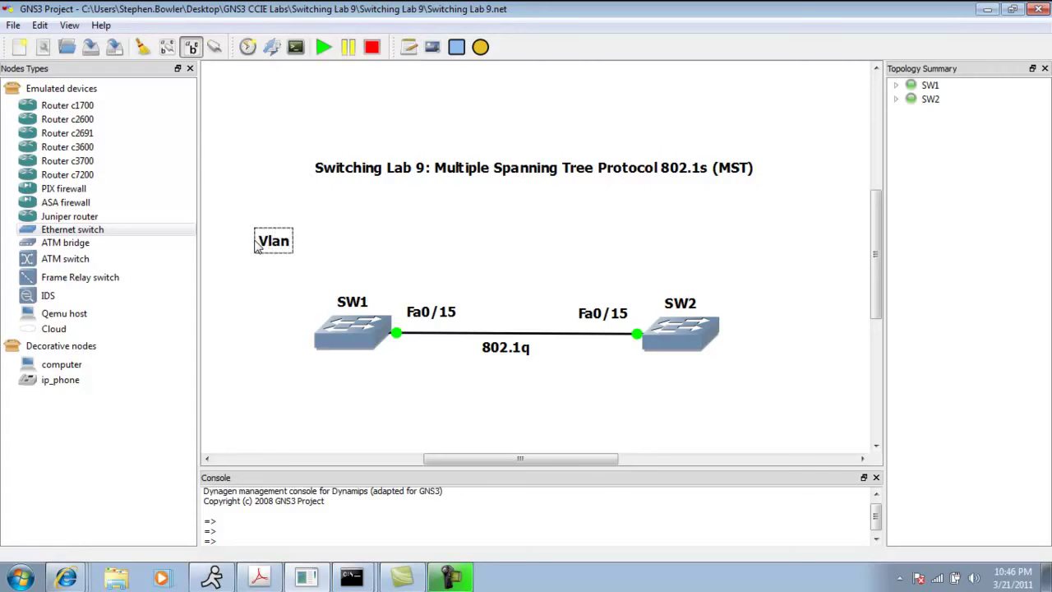
text(s 1,2,3)
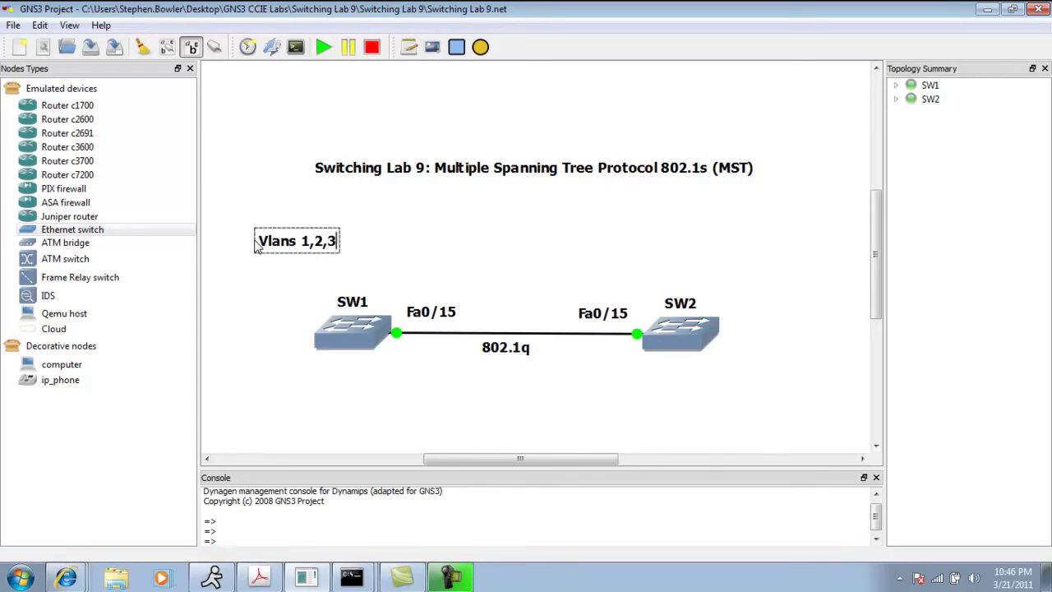
text(,4,5,6,7)
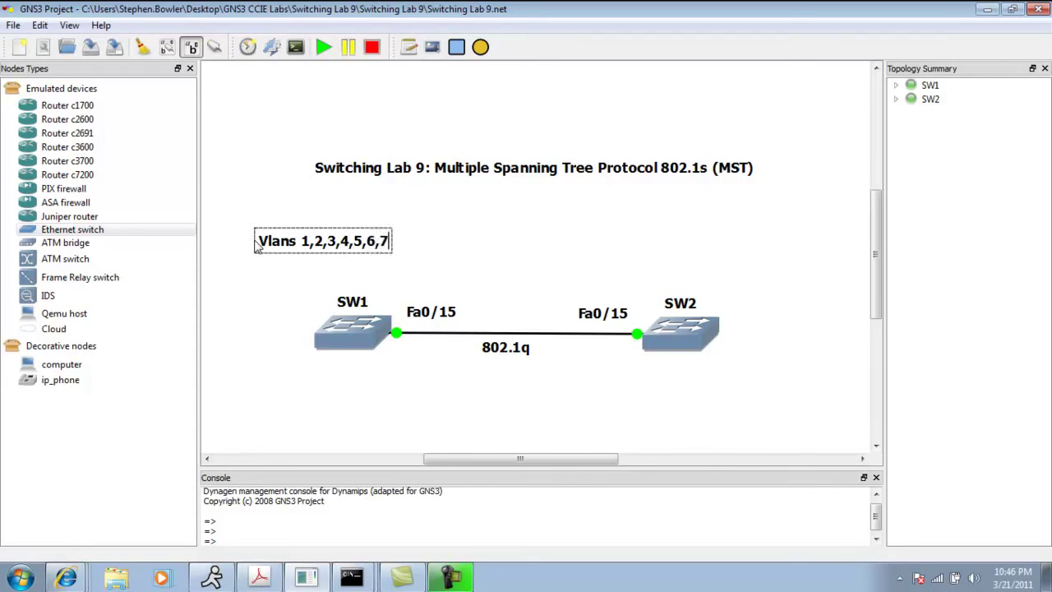
text(,8,9,10)
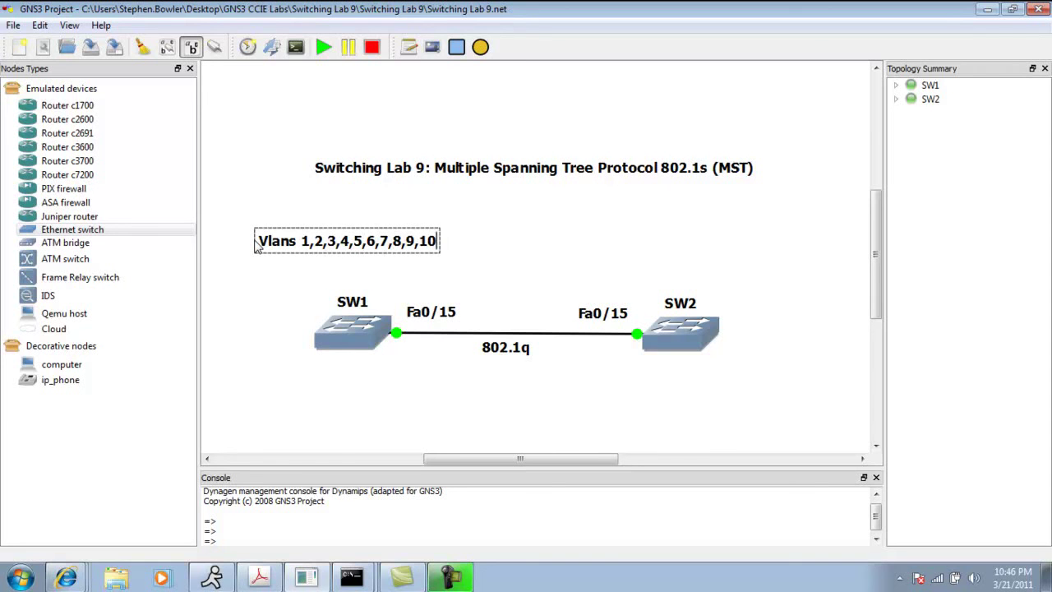
click(505, 255)
drag(391, 254, 554, 257)
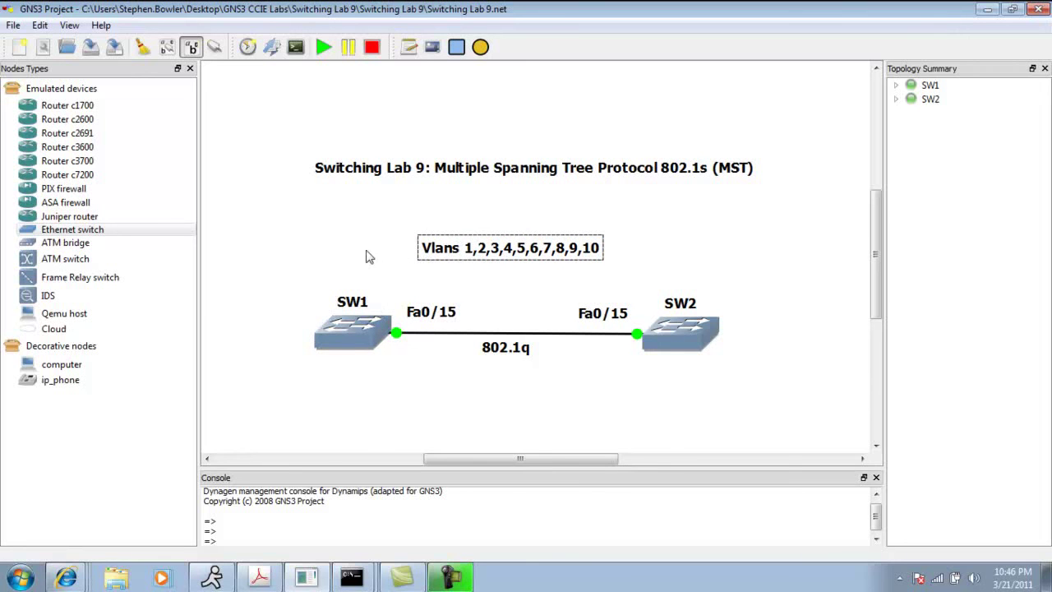
Step: Add the note "Instance 1: 1,3,5,7,9" and place it just below SW1
click(407, 51)
text(Instance 1)
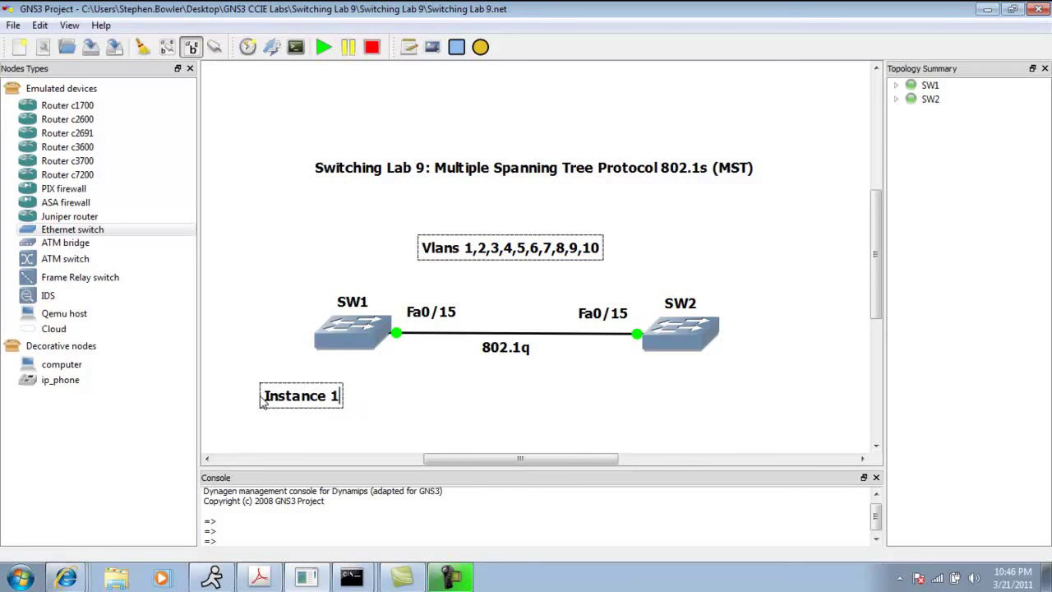
text(: 1,3)
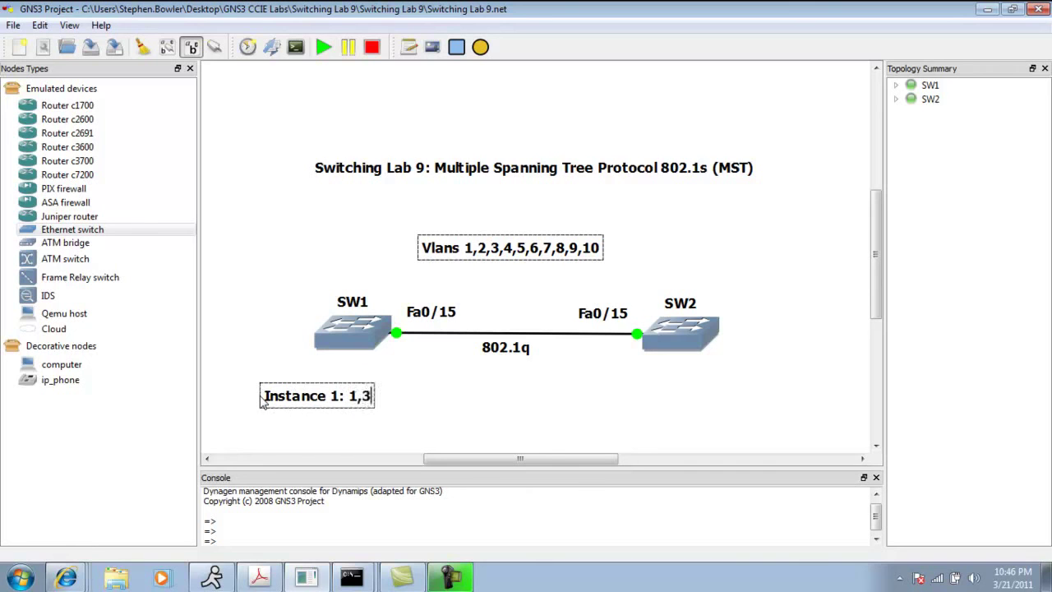
text(,5,7,9)
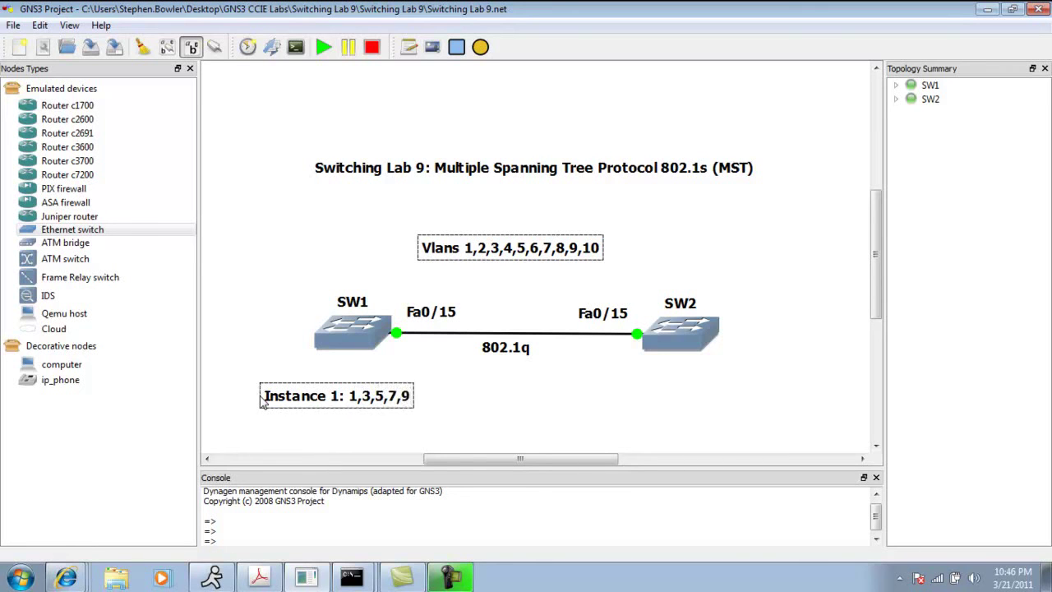
click(352, 375)
click(349, 393)
drag(349, 392, 349, 377)
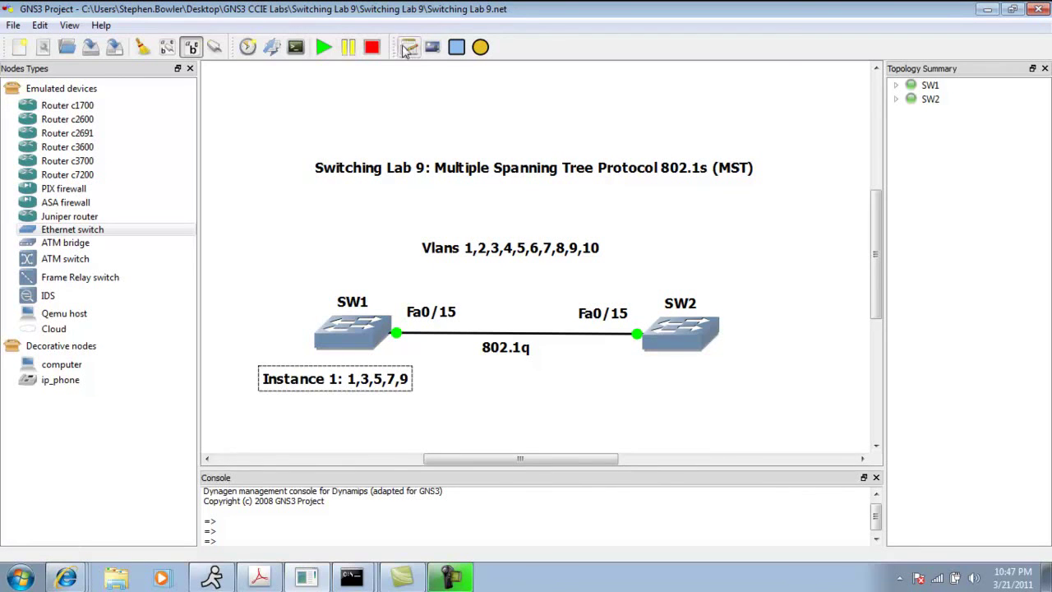
Step: Add the note "Instance 2: 2,4,6,8,10" just below SW2
click(662, 377)
text(Instance )
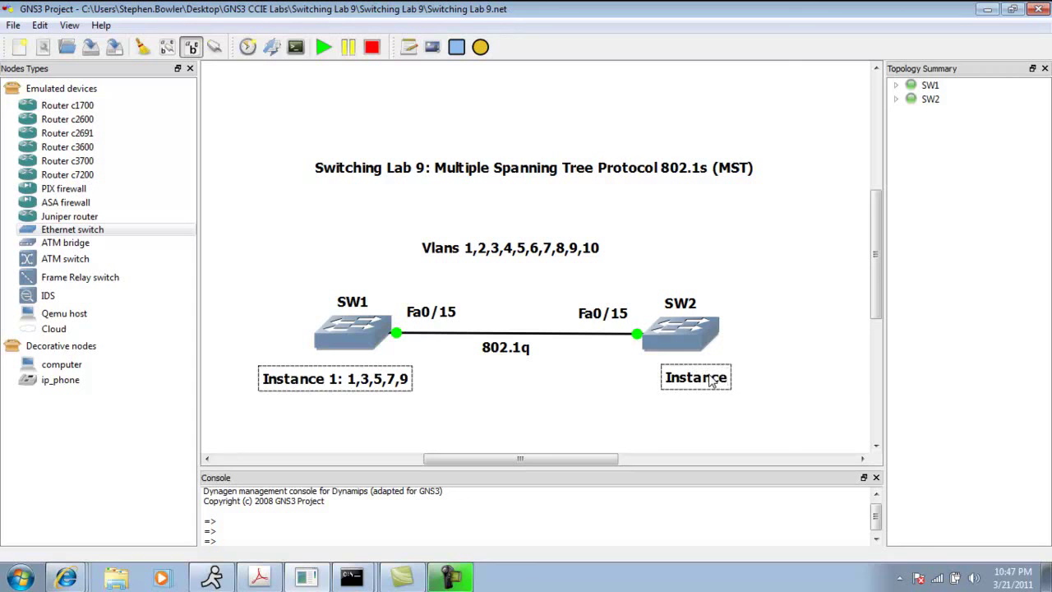
text(2)
key(BackSpace)
text(2,4,6,8,10)
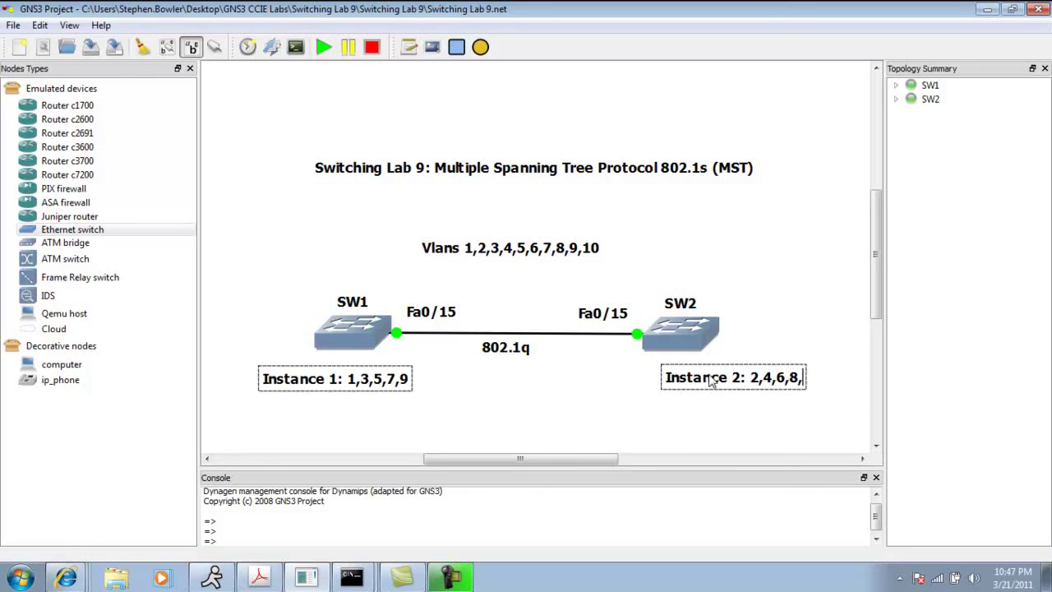
click(813, 290)
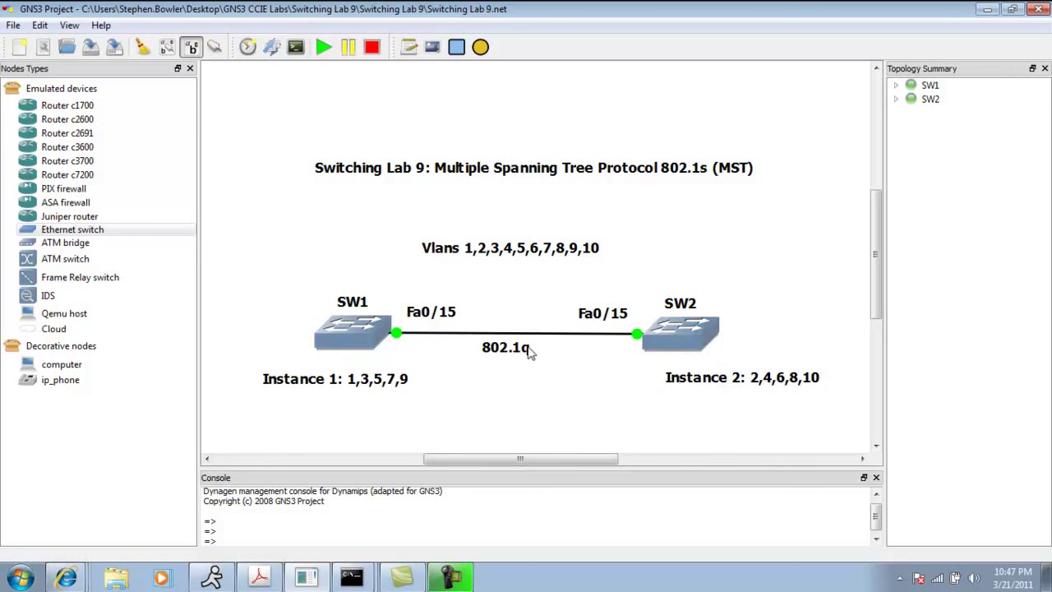